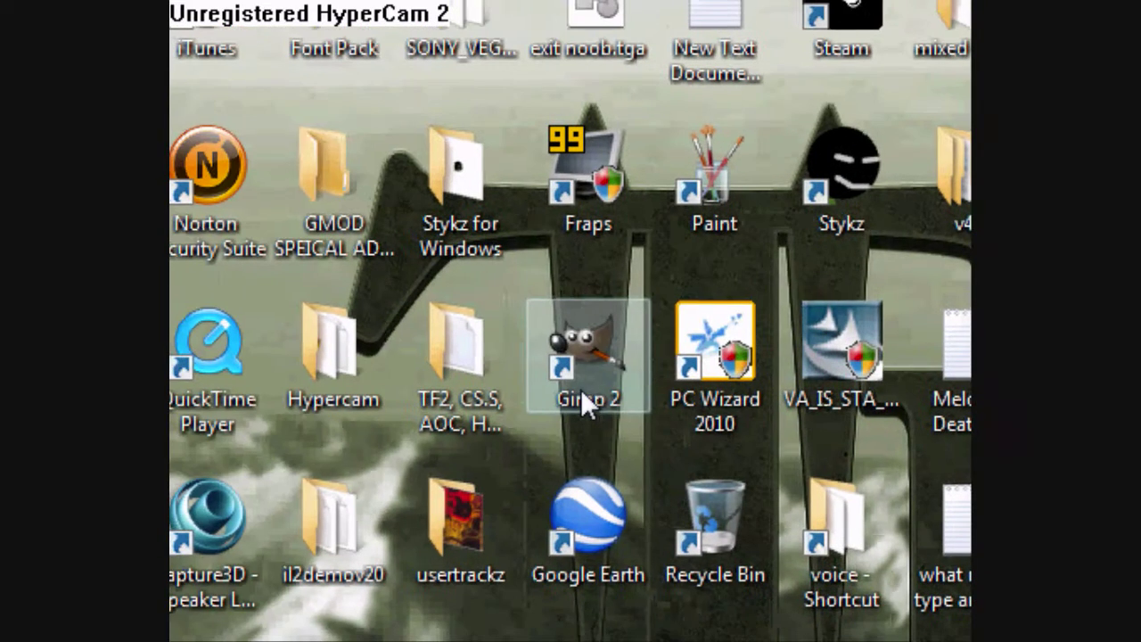
Launch GIMP 2 from its Windows desktop shortcut.
key("shift+End")
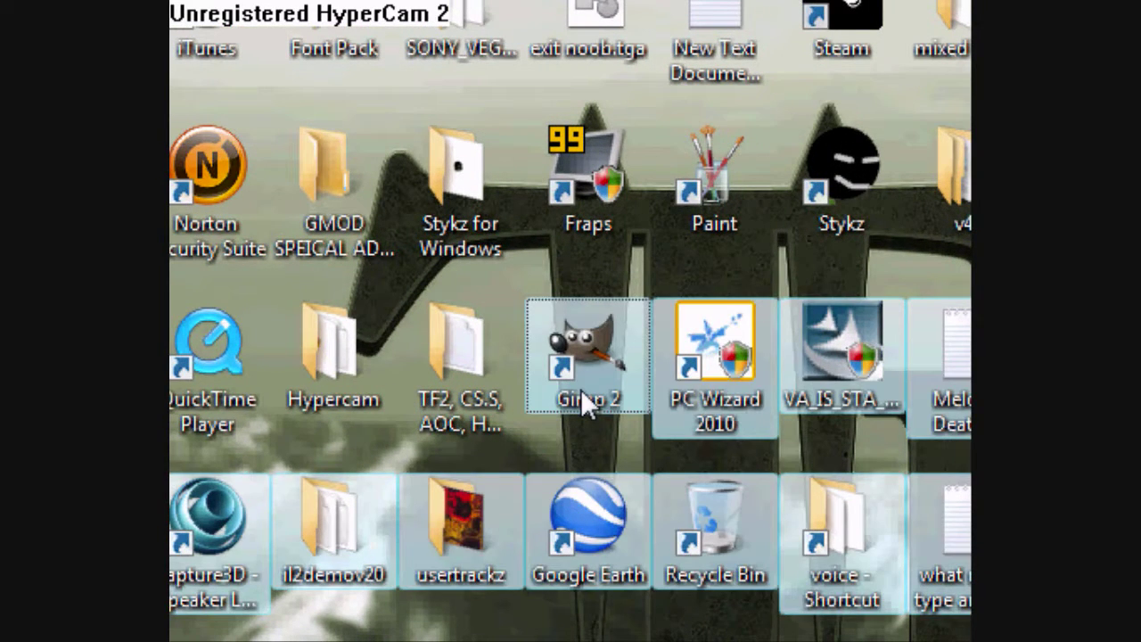
double_click(580, 389)
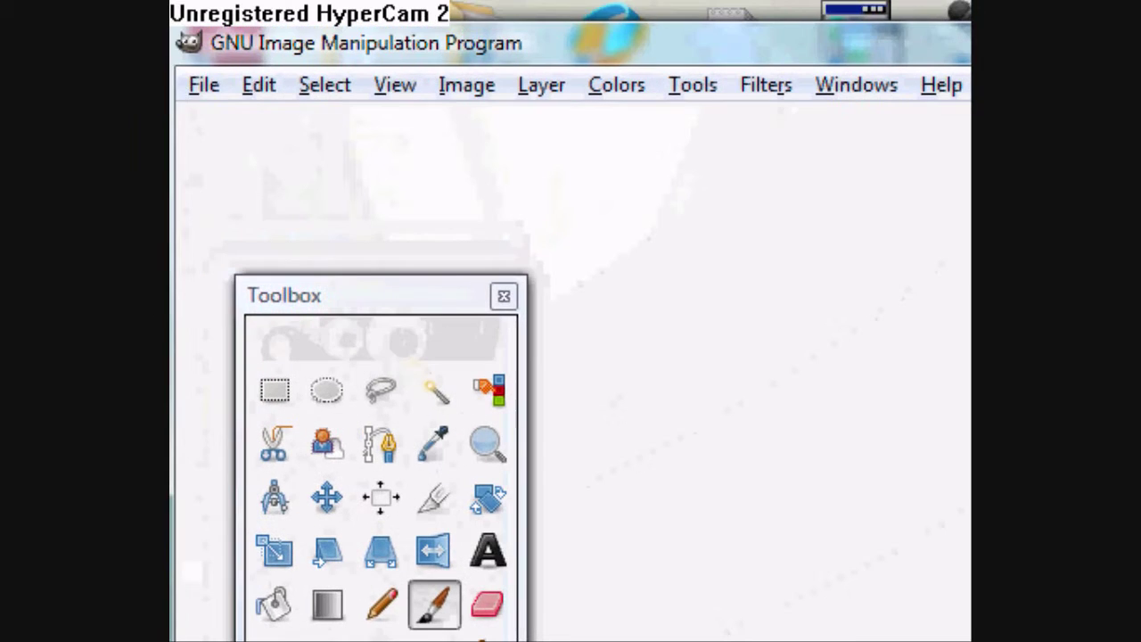
Open the existing 476x629 cat image through File > Open.
left_click(205, 89)
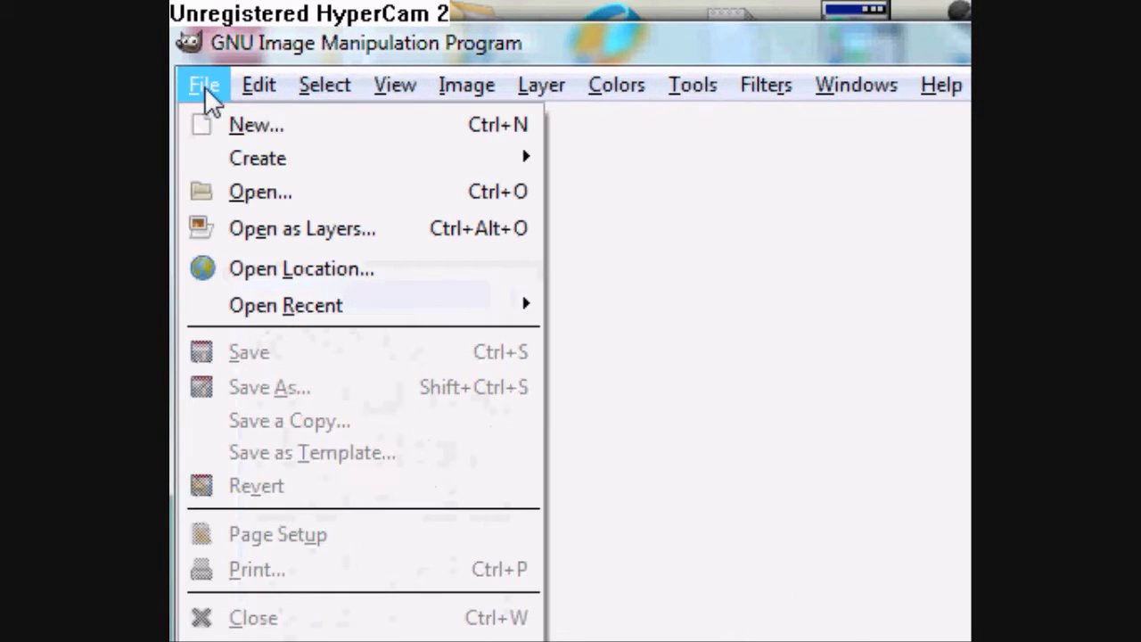
left_click(287, 192)
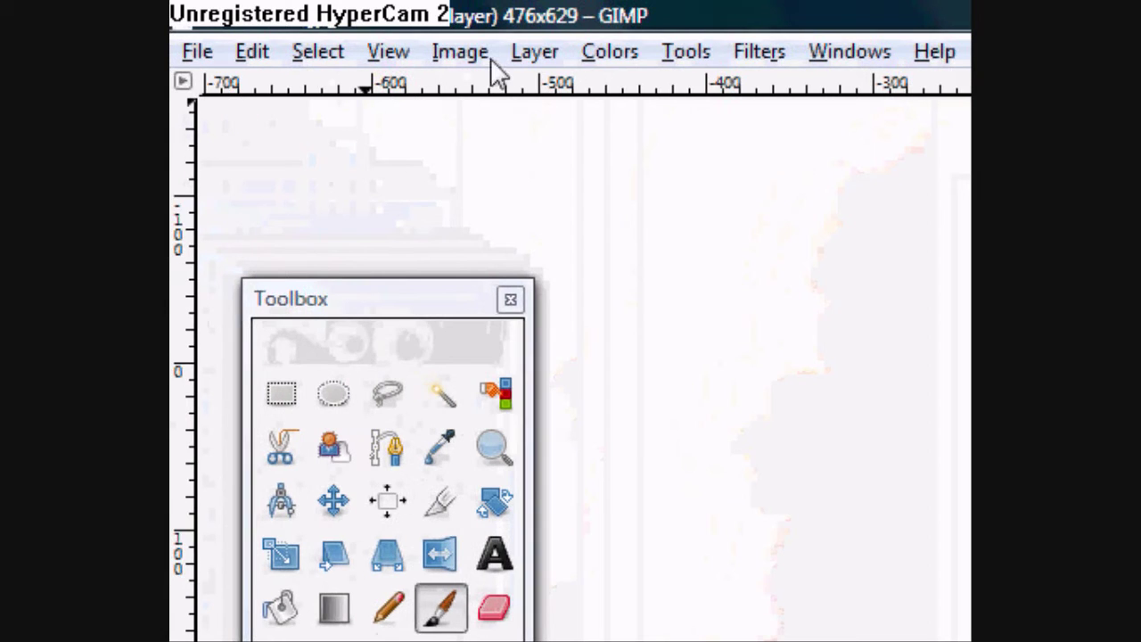
Add an alpha channel to the image layer via Layer > Transparency.
left_click(534, 54)
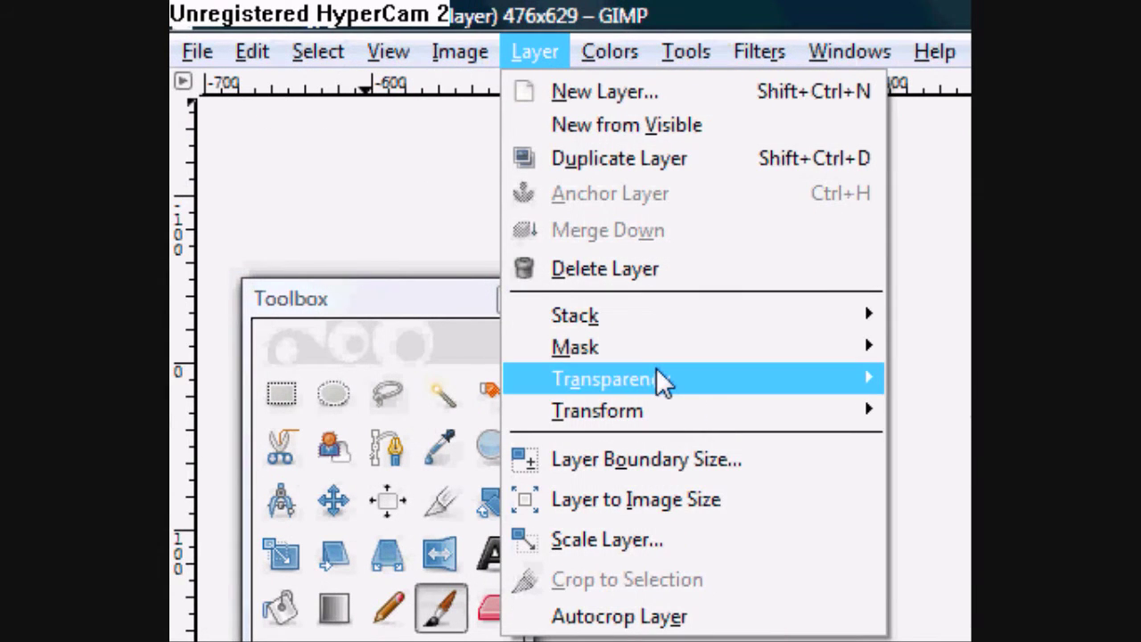
mouse_move(316, 358)
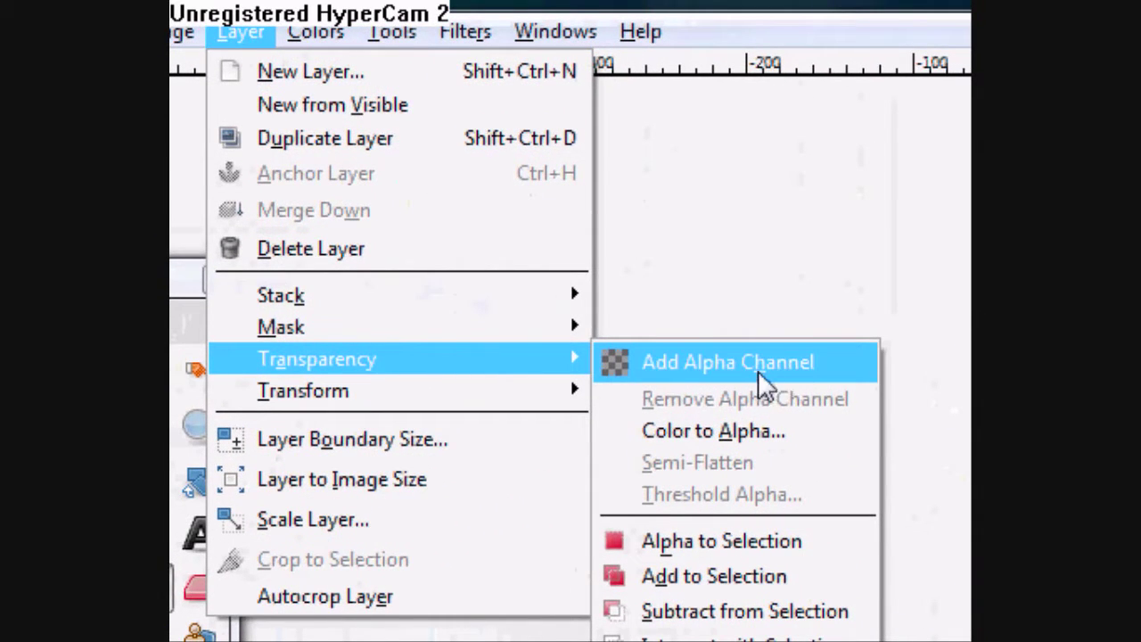
left_click(710, 362)
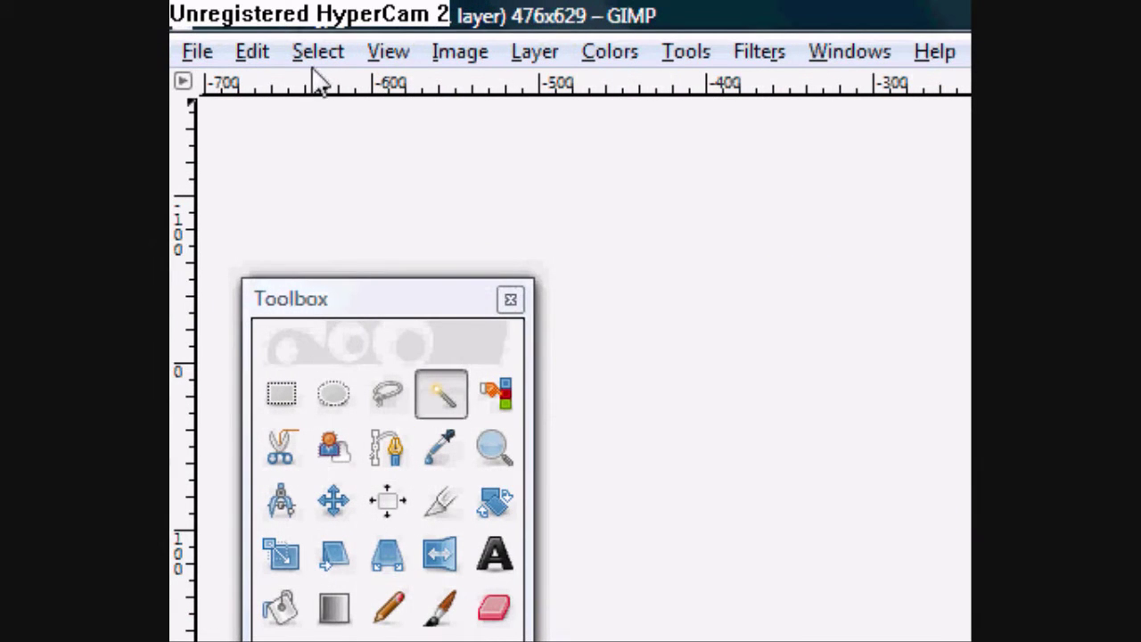
Clear the selected white background, then trace and clear the corner signature with Intelligent Scissors.
left_click(259, 53)
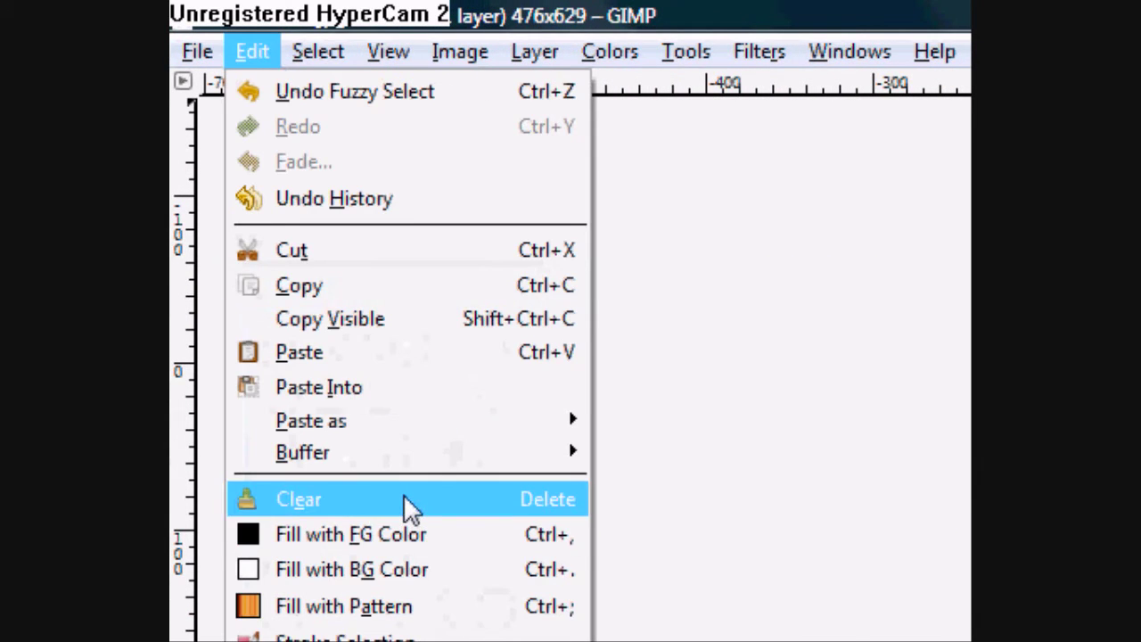
left_click(403, 497)
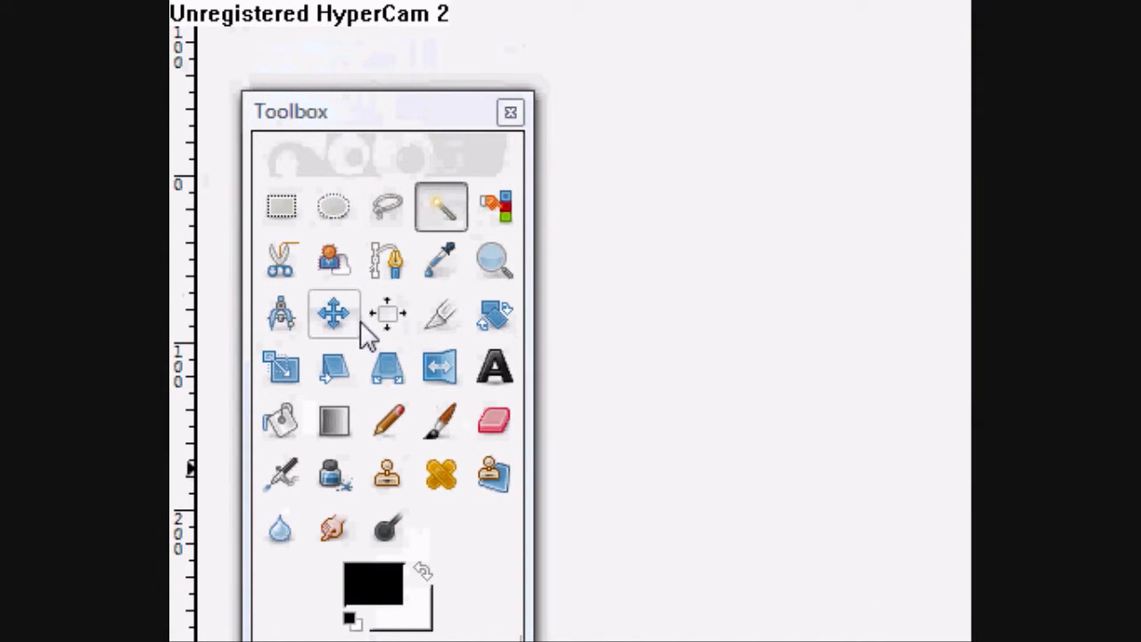
left_click(297, 268)
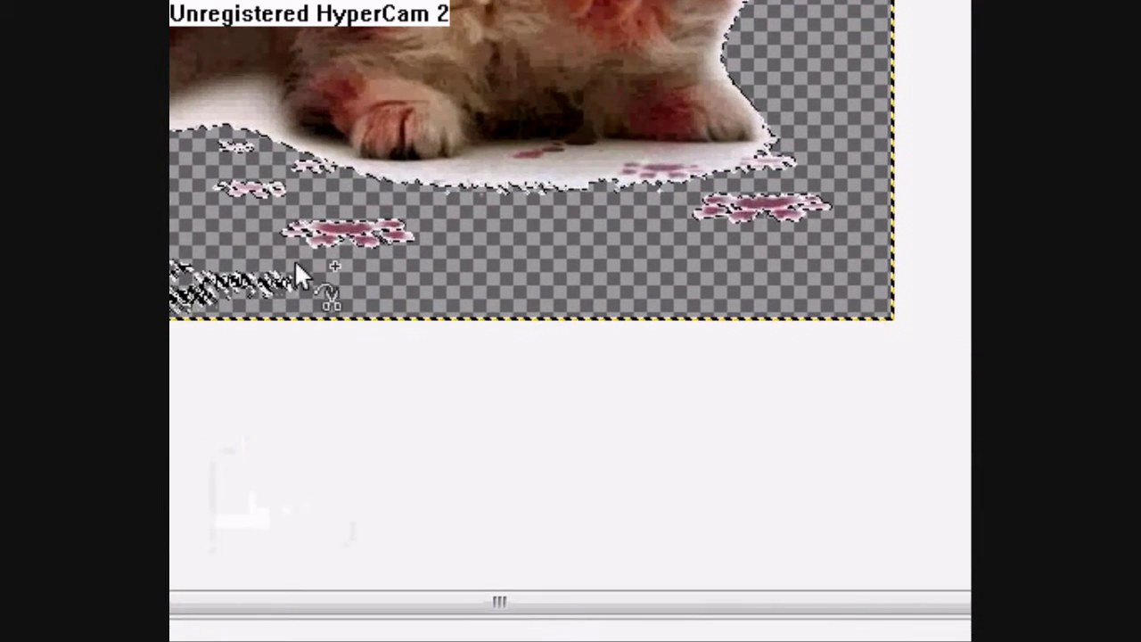
left_click(296, 265)
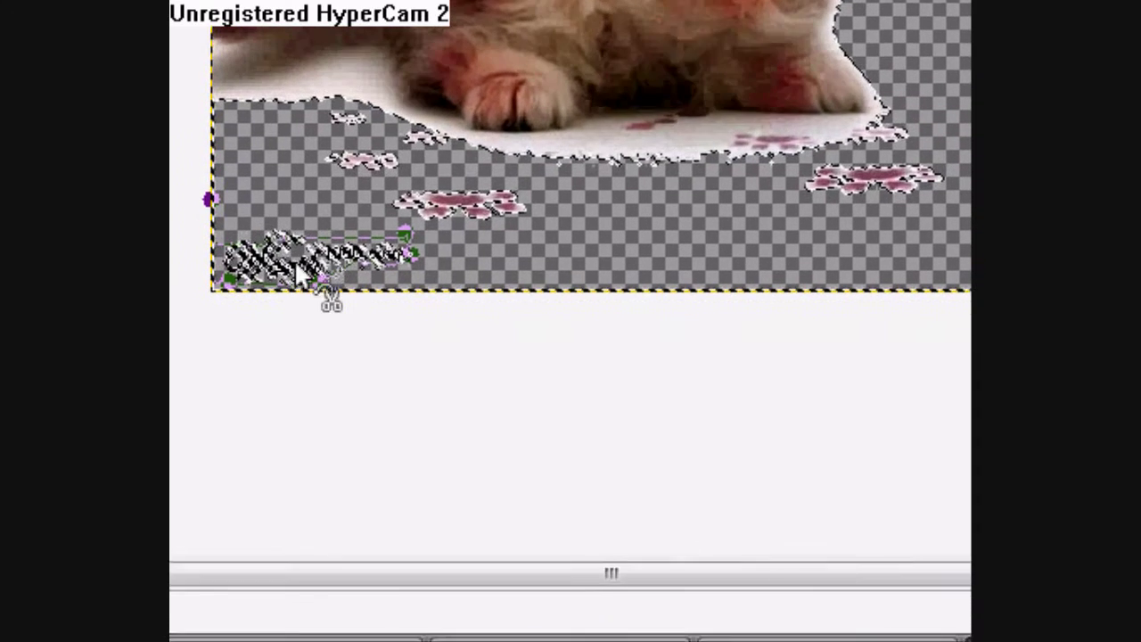
right_click(298, 269)
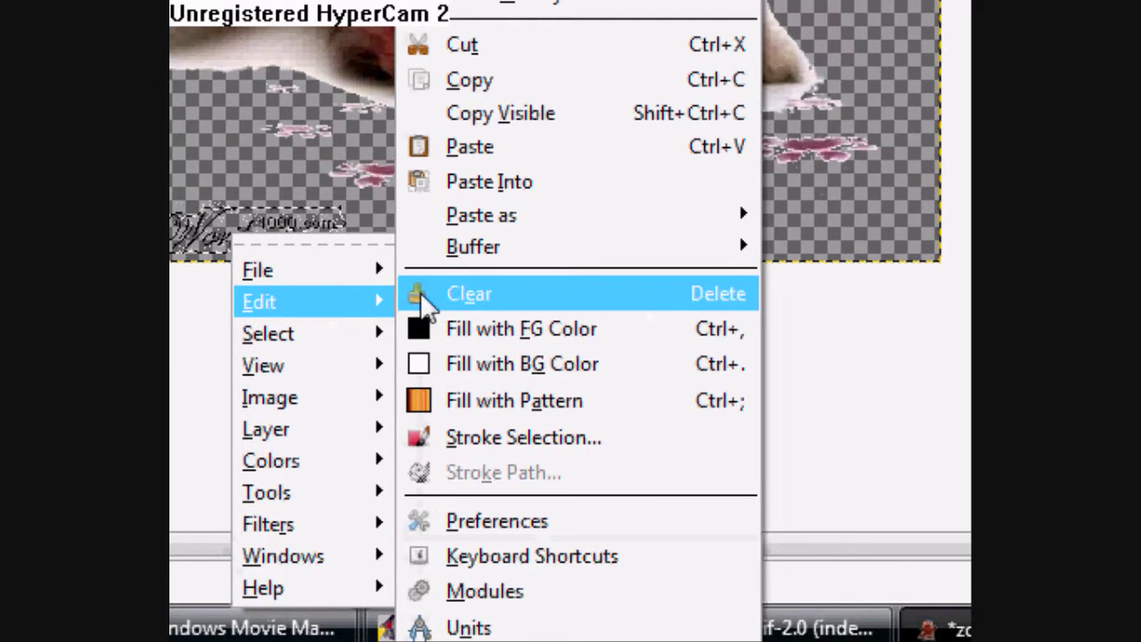
left_click(504, 36)
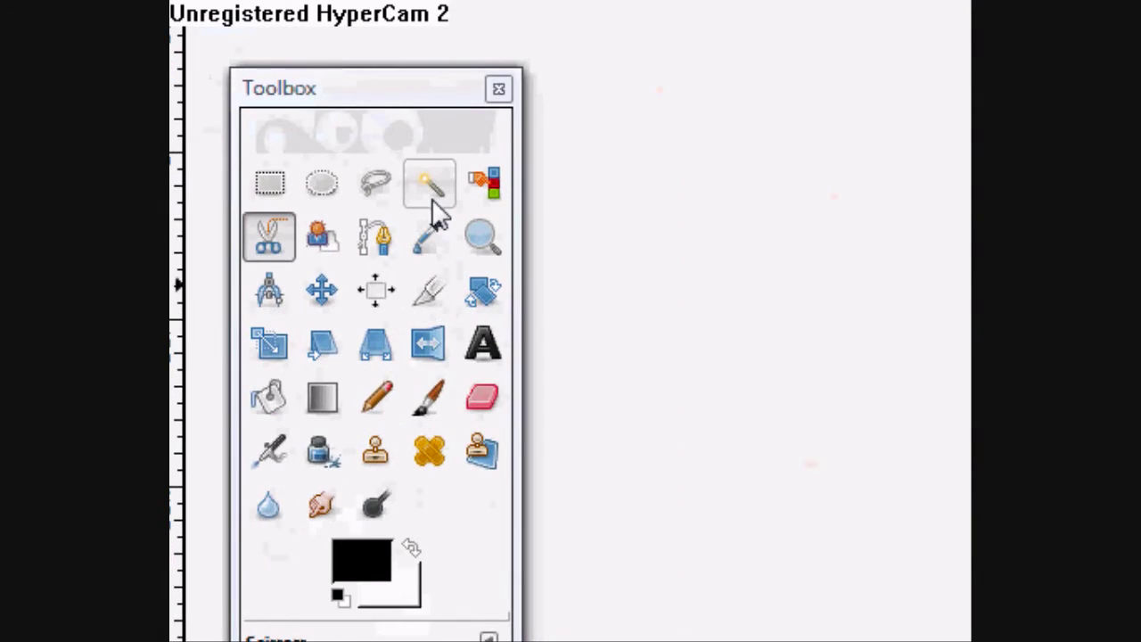
Fuzzy-select the leftover white area beside the kitten.
left_click(430, 185)
left_click(437, 212)
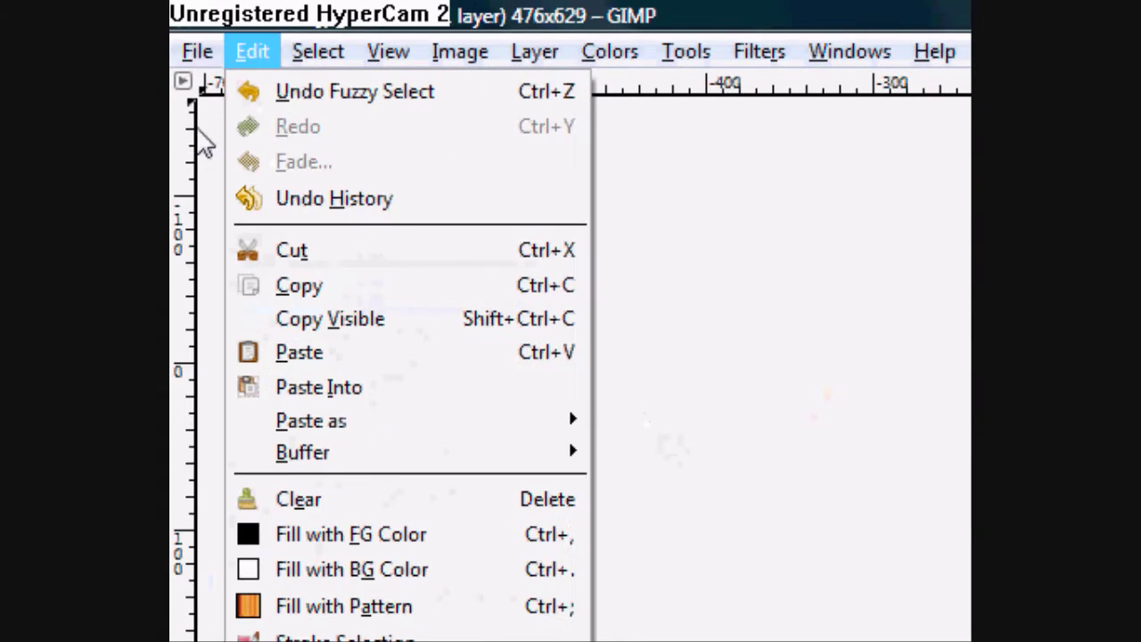
Start Save As with the file name ABC.
left_click(324, 352)
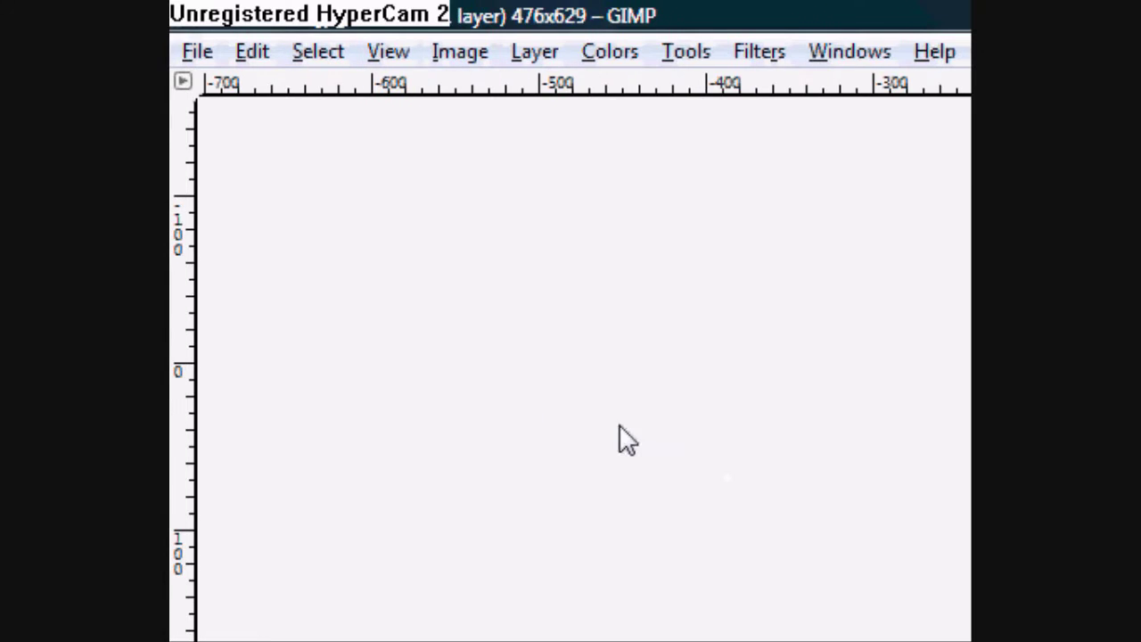
type("A")
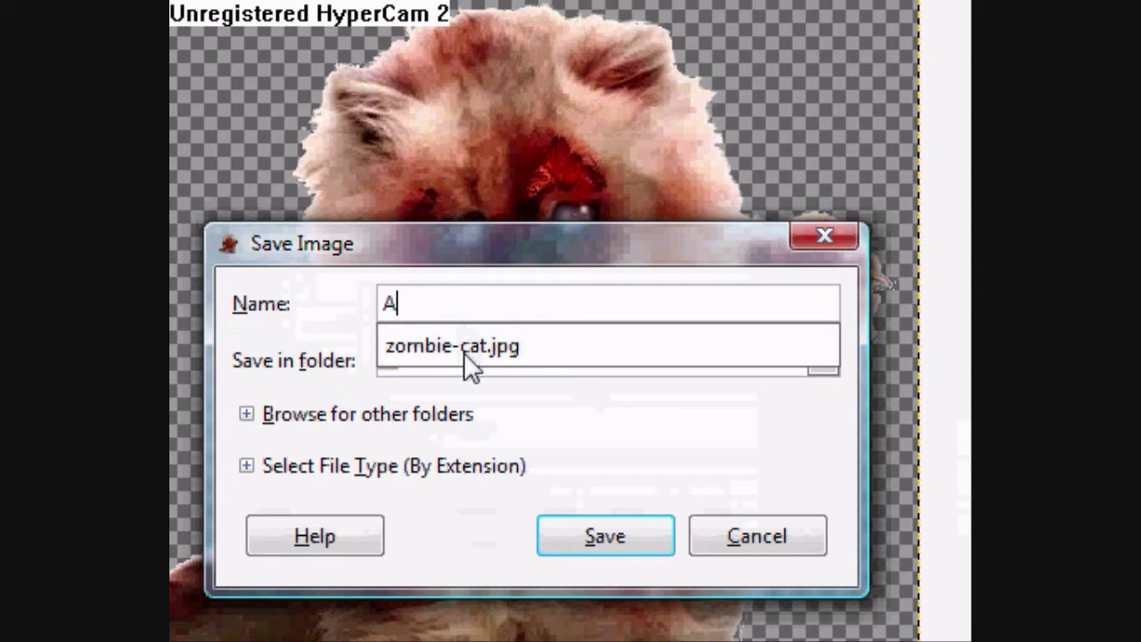
type("BC")
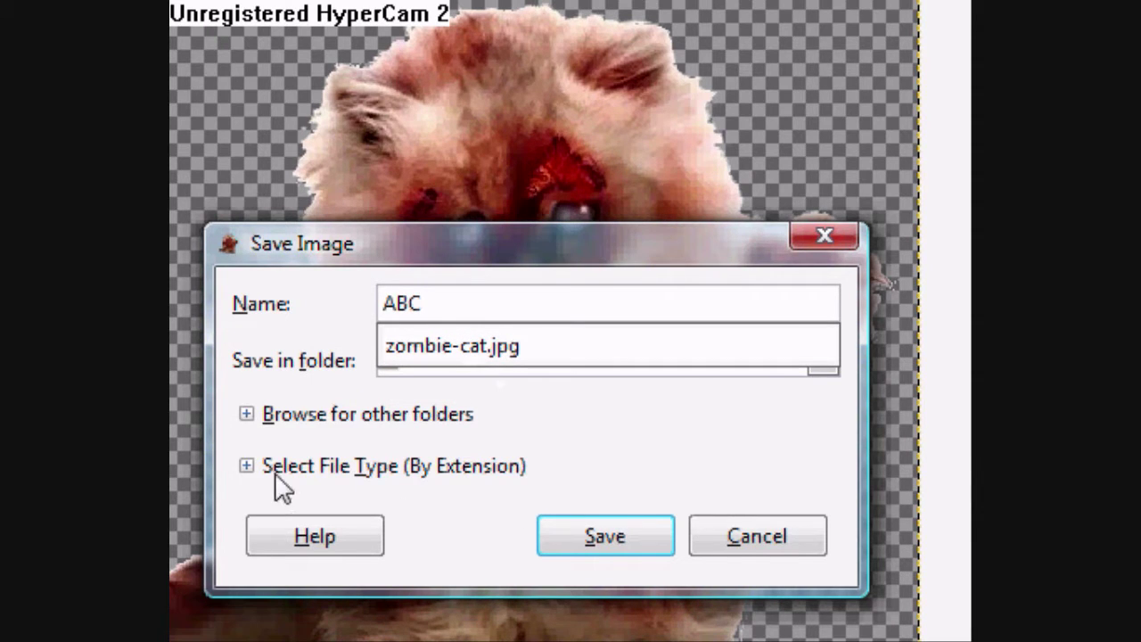
left_click(248, 470)
Save it as a TarGA image with RLE compression turned off.
left_click(257, 470)
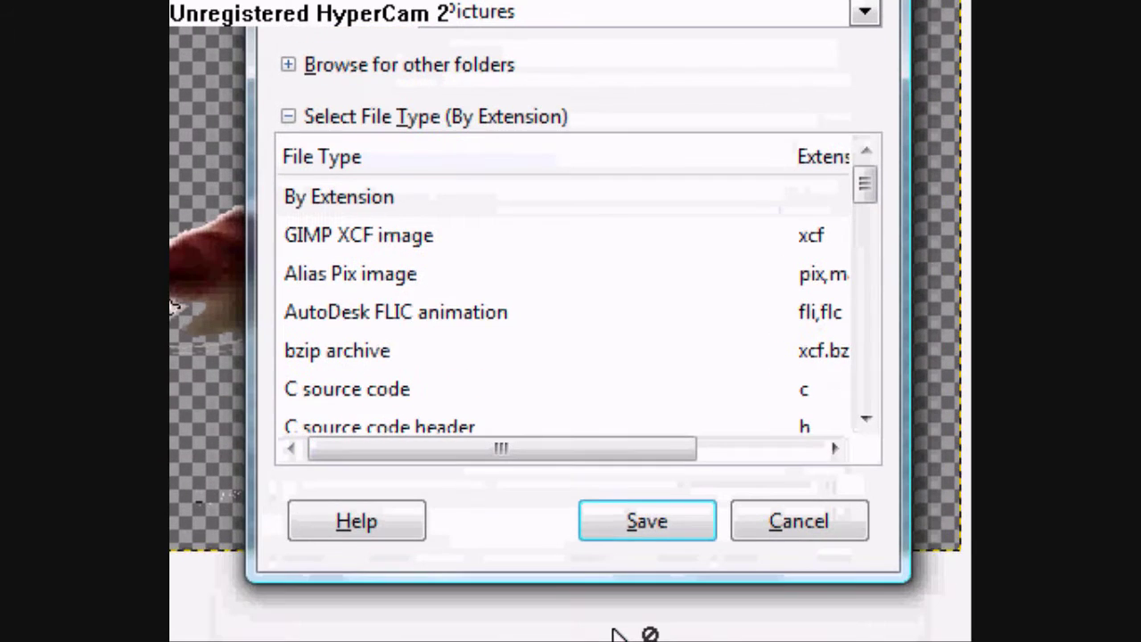
scroll(744, 364, "down", 1)
scroll(811, 339, "down", 5)
scroll(797, 374, "down", 4)
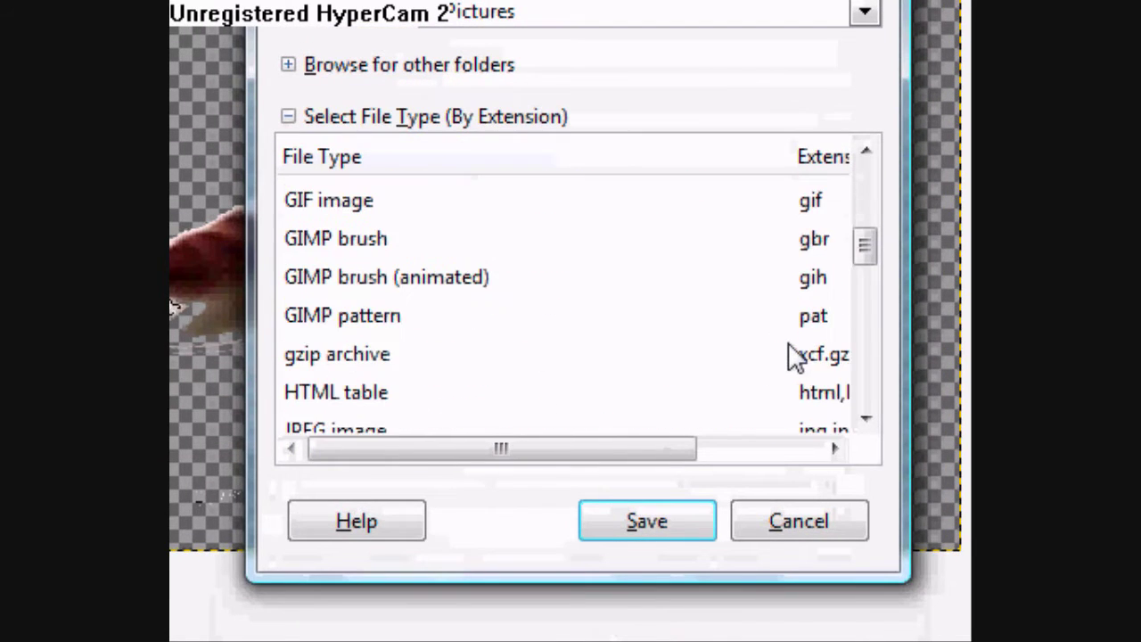
scroll(784, 361, "down", 6)
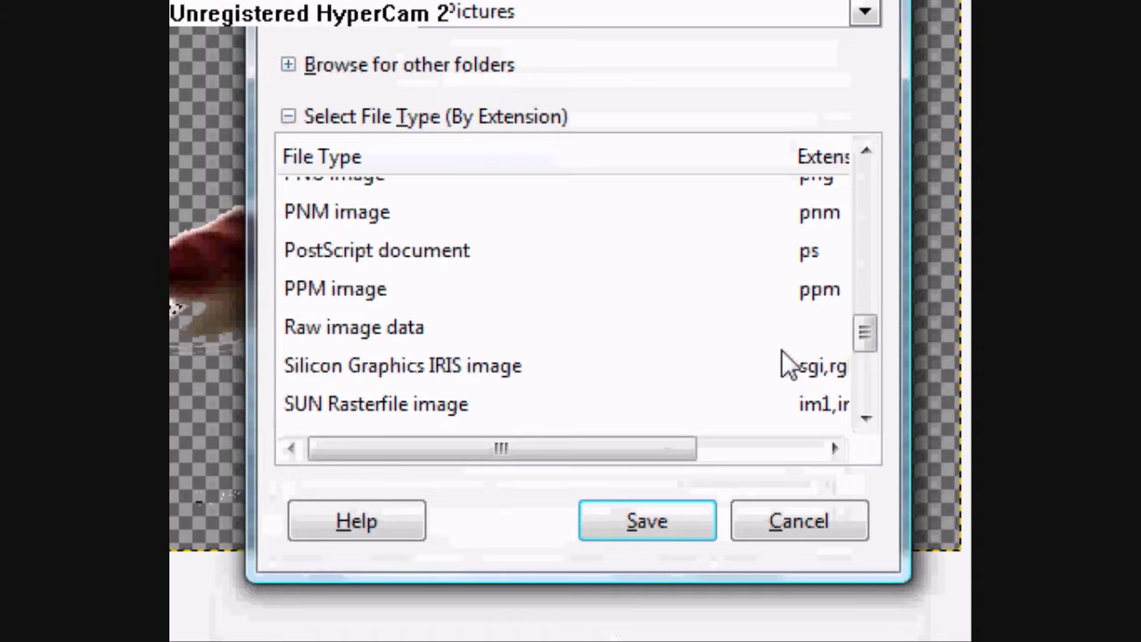
scroll(783, 364, "down", 4)
scroll(803, 365, "down", 1)
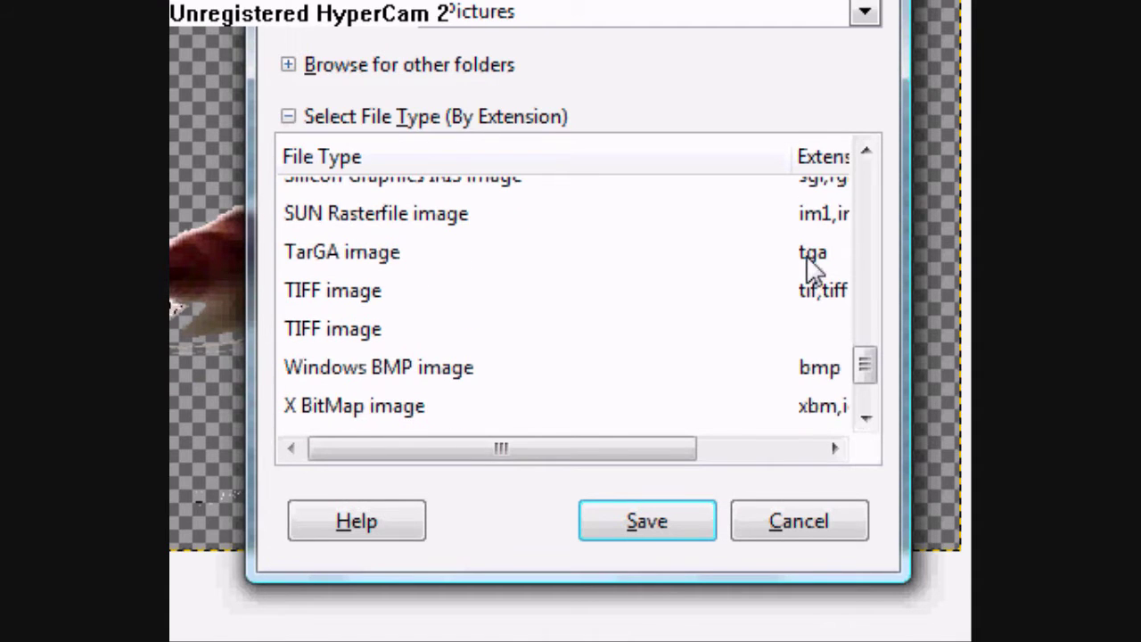
left_click(679, 521)
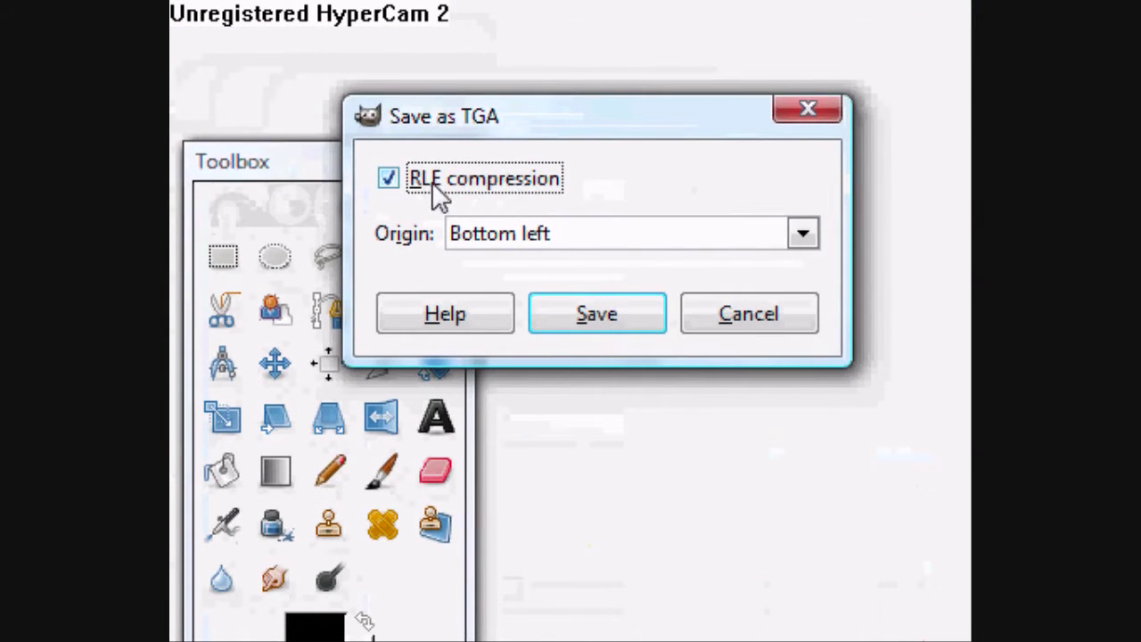
left_click(424, 178)
left_click(624, 237)
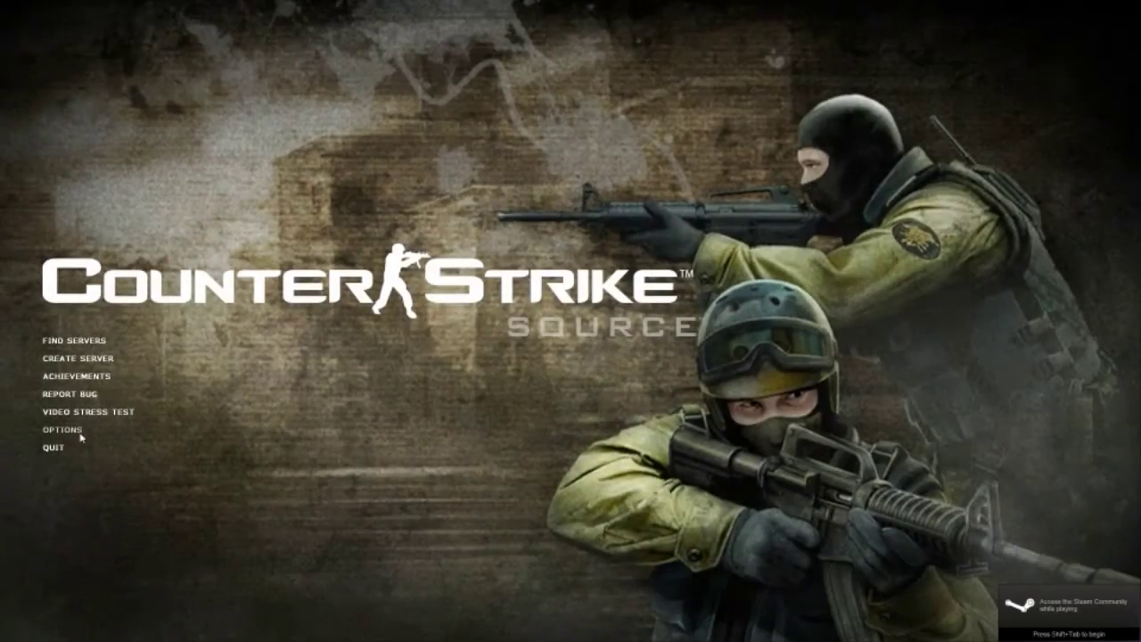
From Multiplayer options, start Import Spray and browse to the user's home folder on C:.
left_click(78, 431)
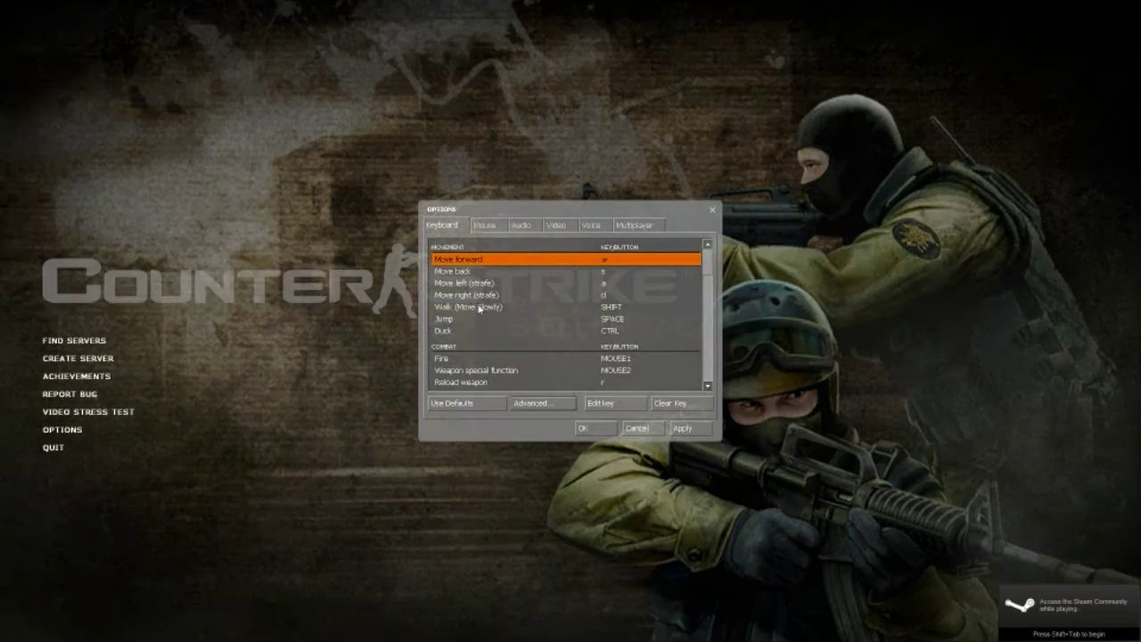
left_click(650, 225)
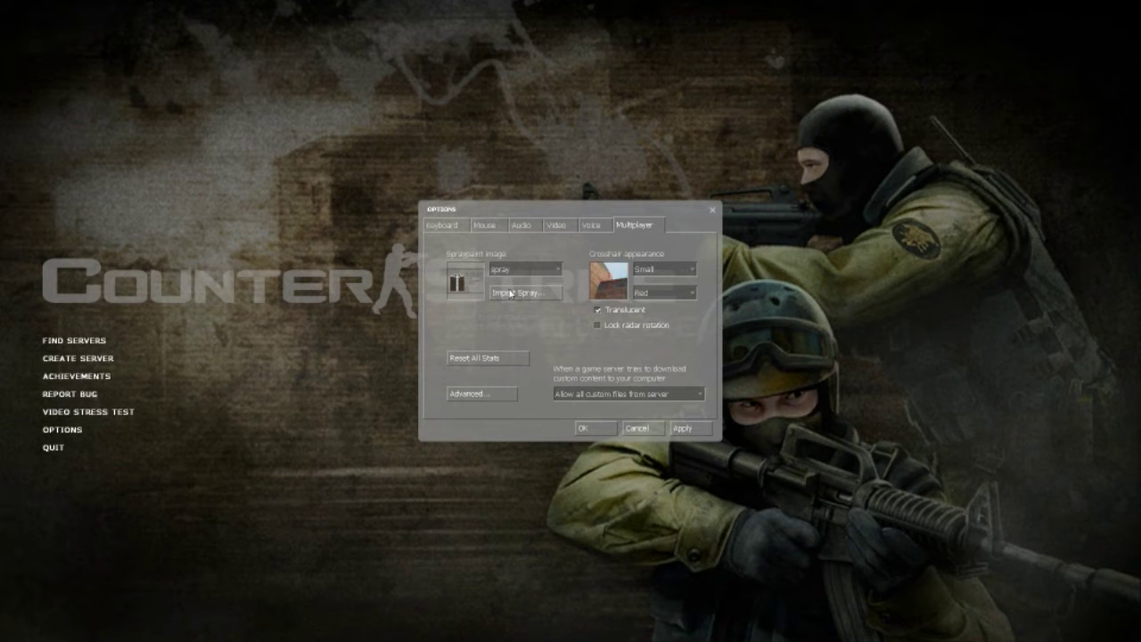
left_click(510, 292)
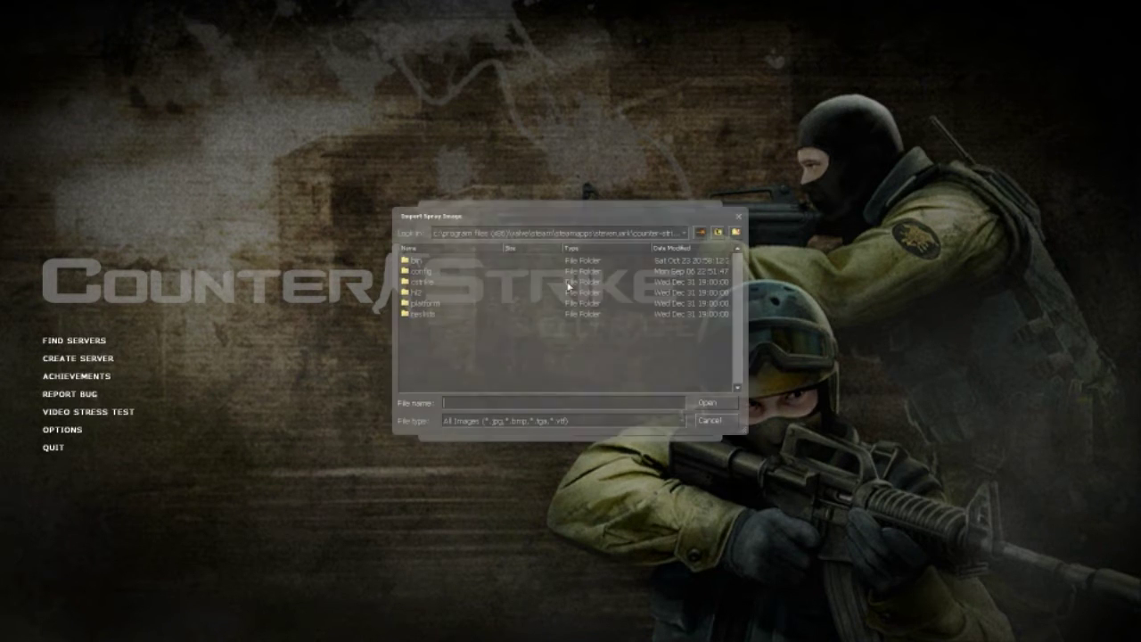
double_click(720, 233)
scroll(454, 361, "down", 3)
scroll(450, 365, "down", 3)
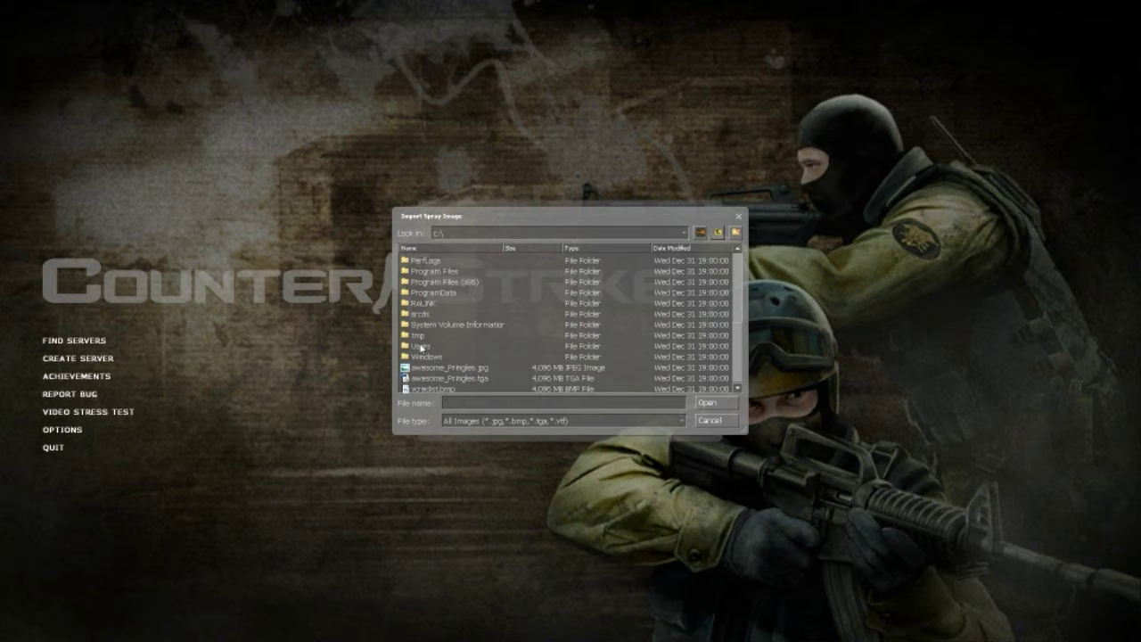
double_click(421, 347)
double_click(420, 292)
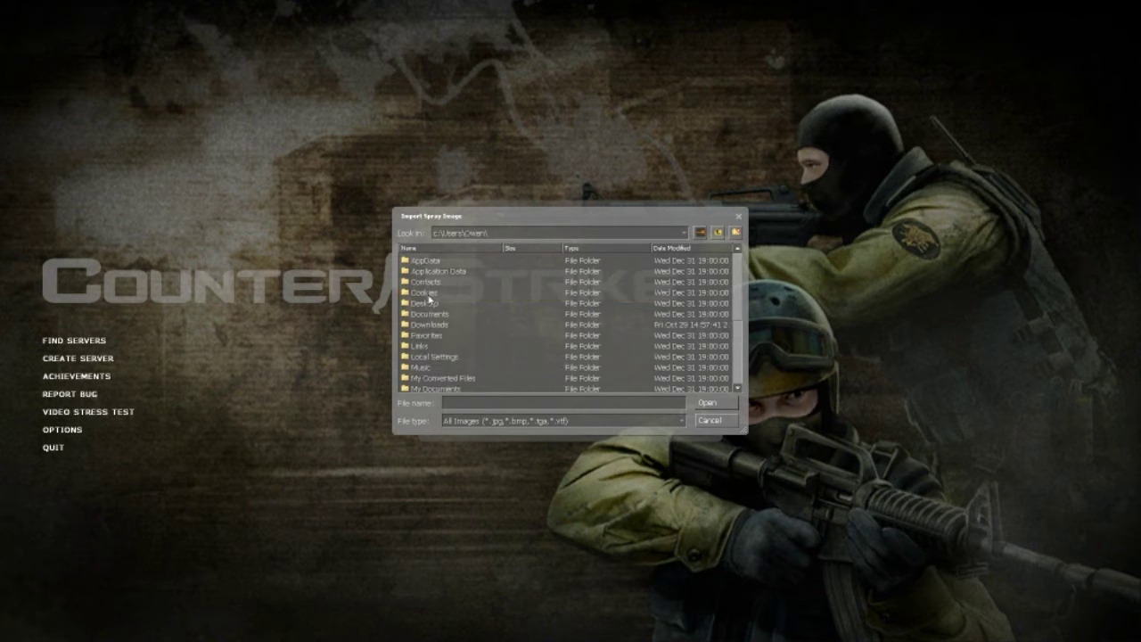
Import ABC.tga from the Pictures folder as the spray, then Apply and OK.
scroll(443, 346, "down", 1)
scroll(443, 346, "down", 1)
scroll(443, 346, "down", 1)
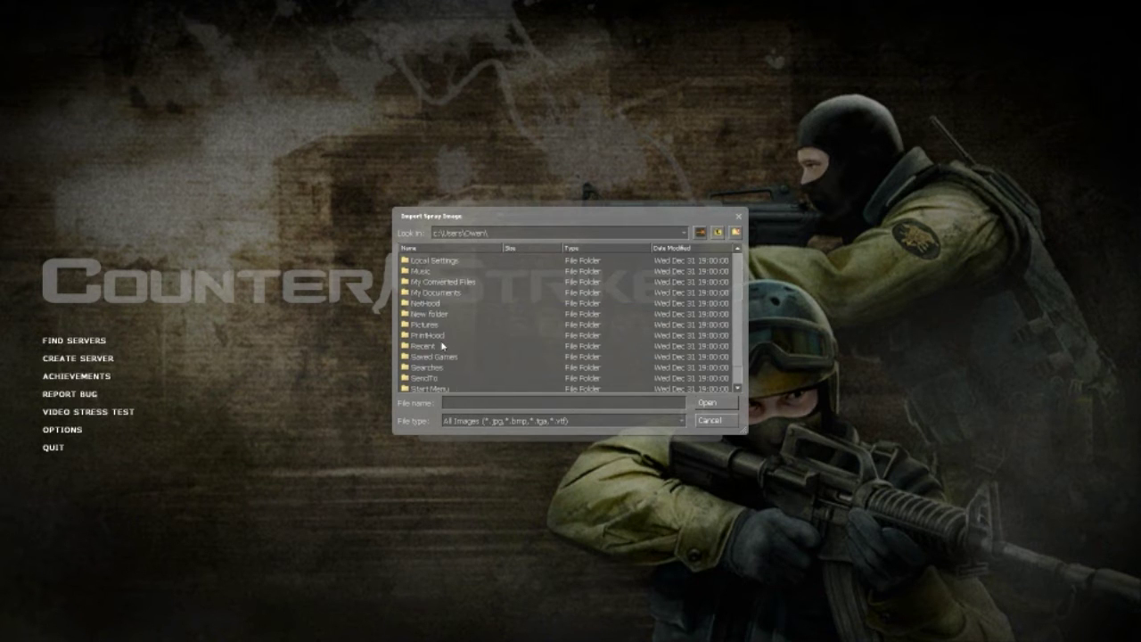
left_click(435, 328)
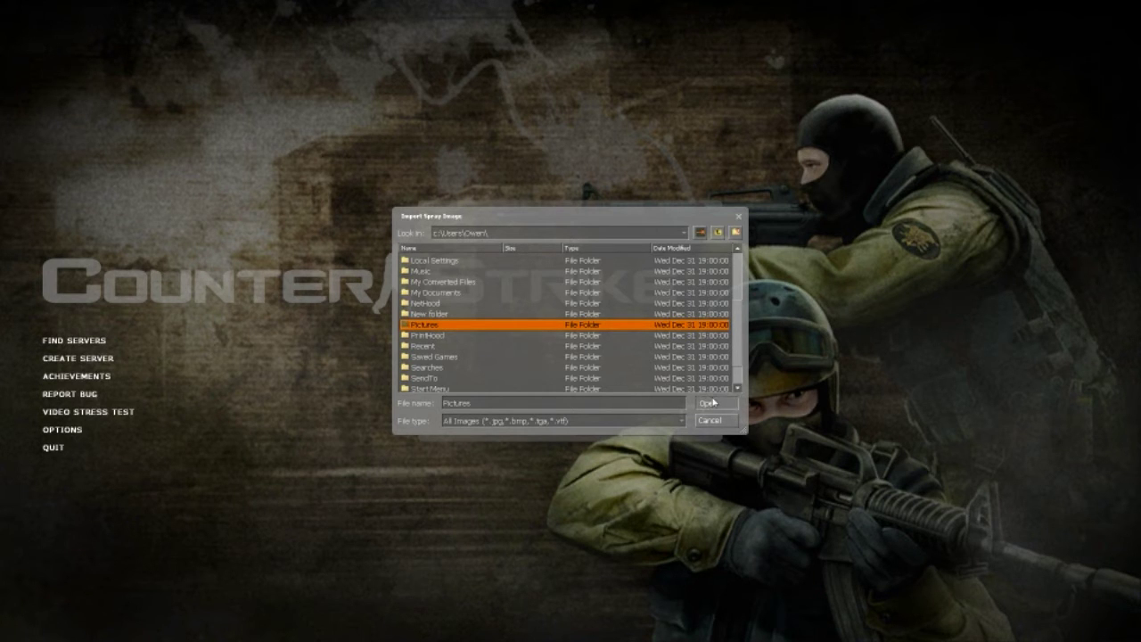
left_click(713, 403)
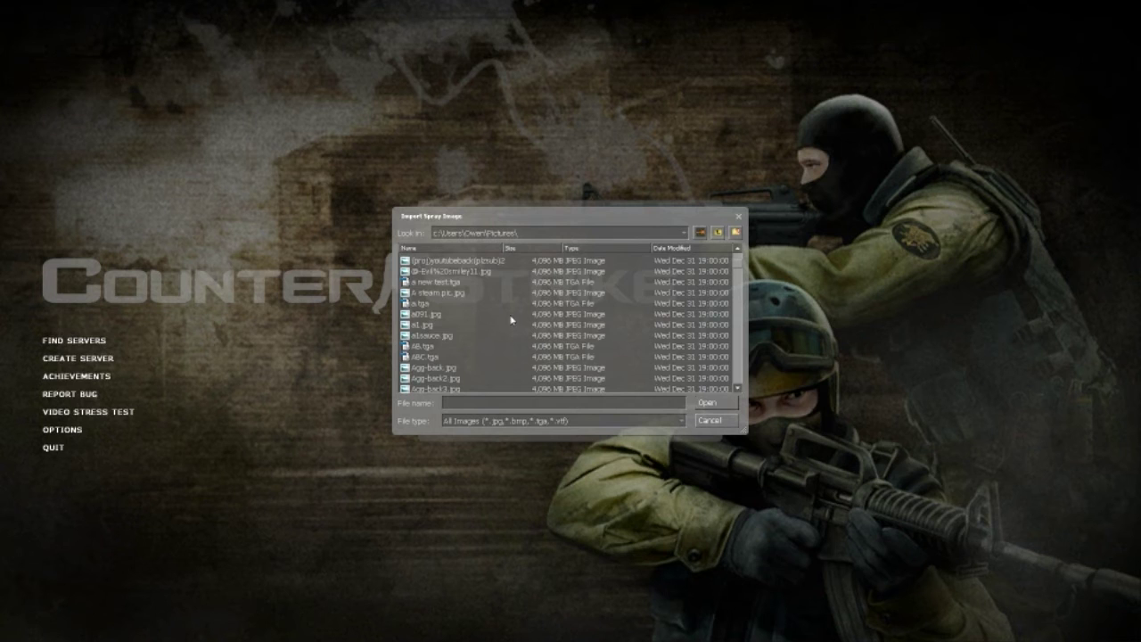
left_click(433, 358)
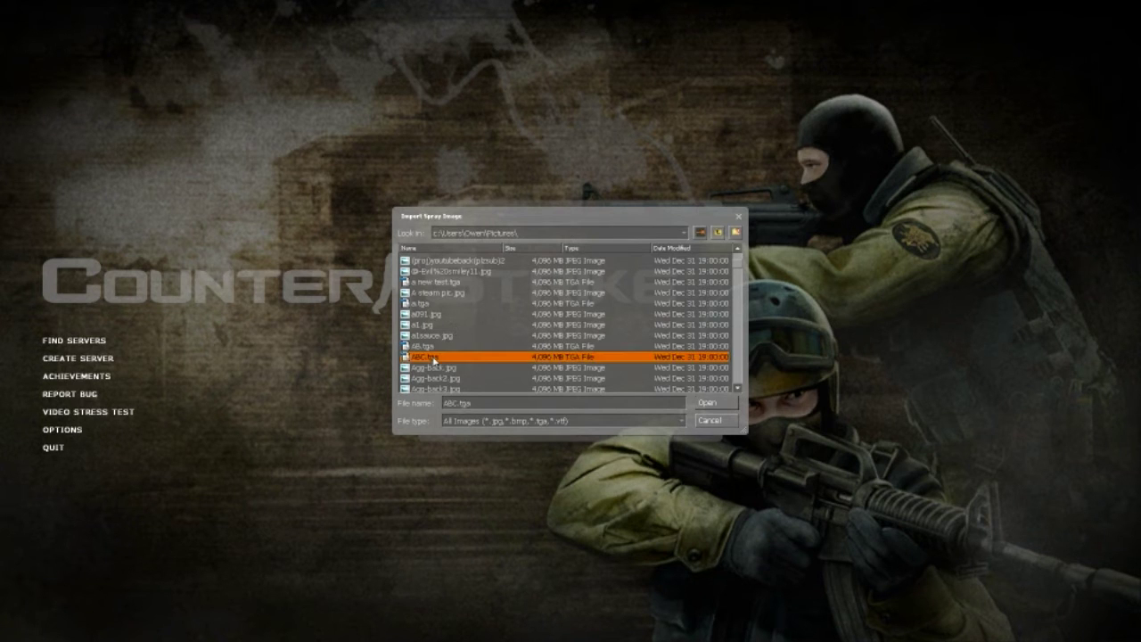
left_click(720, 406)
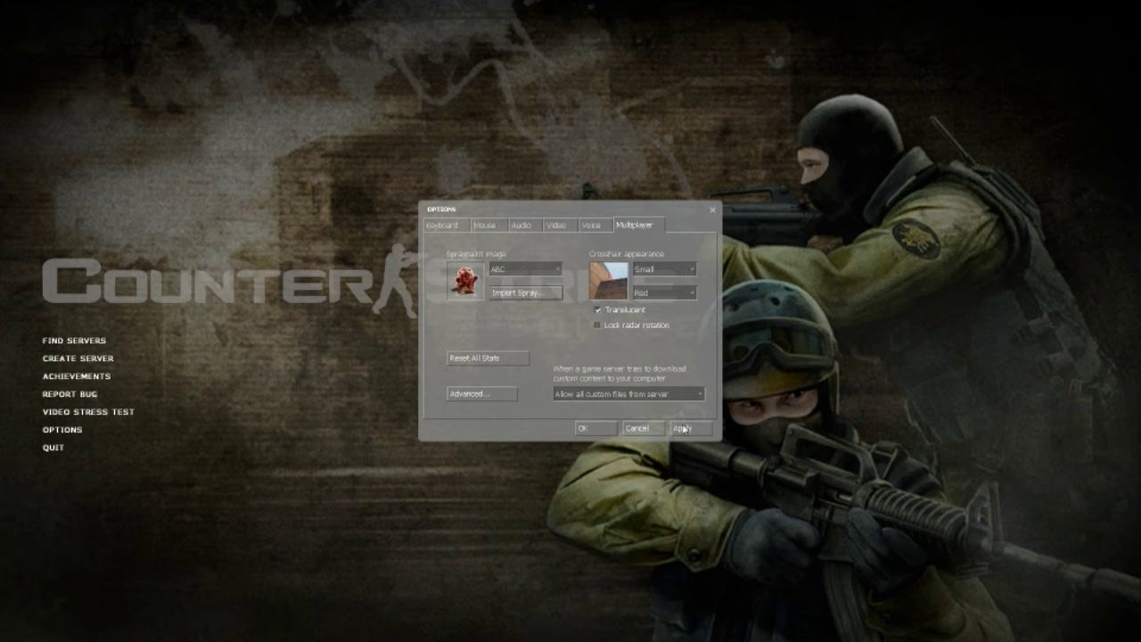
left_click(683, 428)
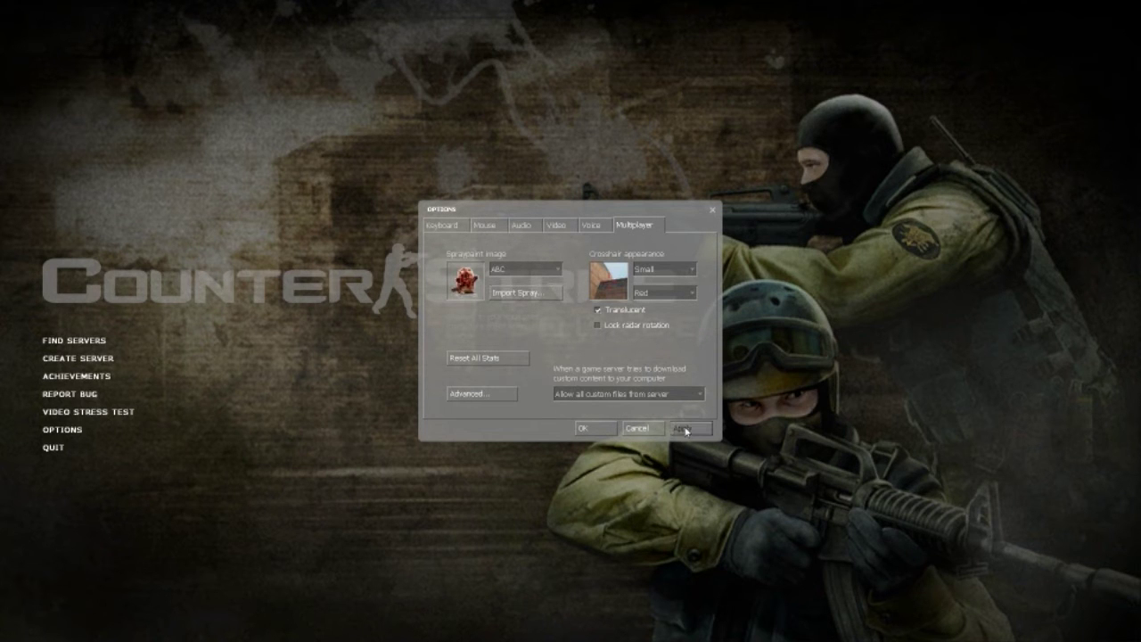
left_click(587, 428)
Create a local server and walk through the corridor to the wall by the pool.
left_click(80, 338)
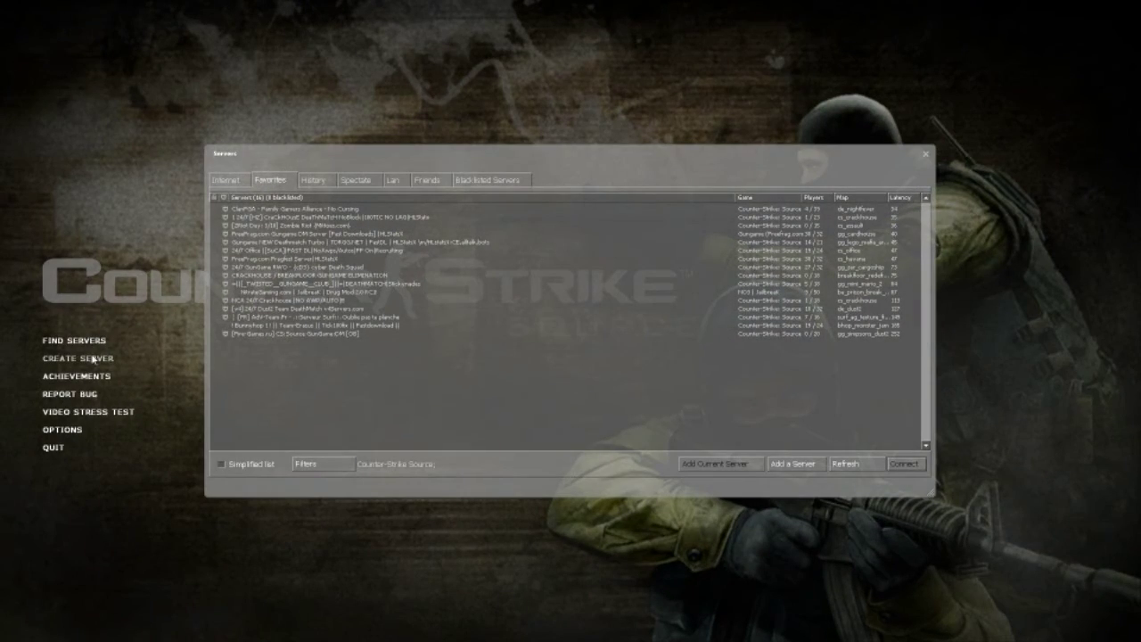
left_click(93, 359)
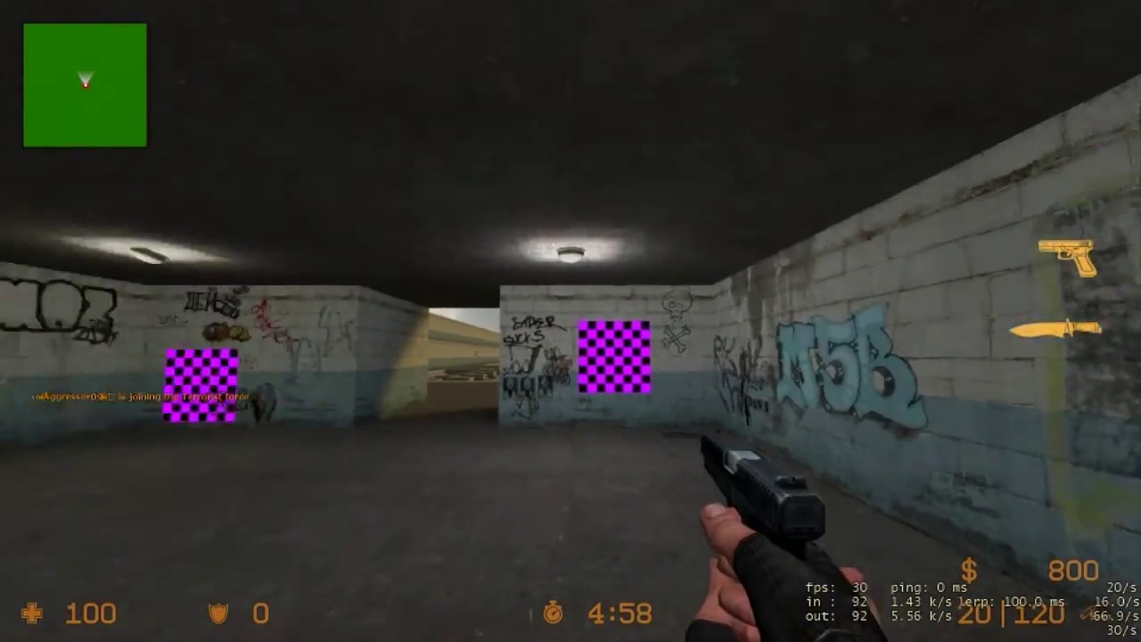
key("w")
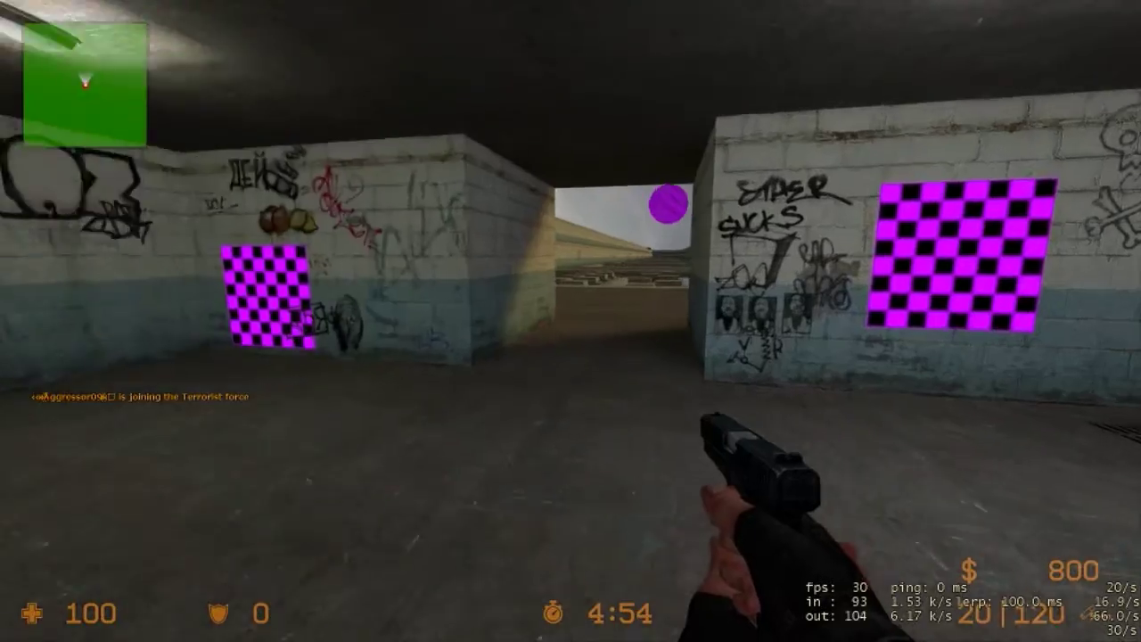
key("w")
key("3")
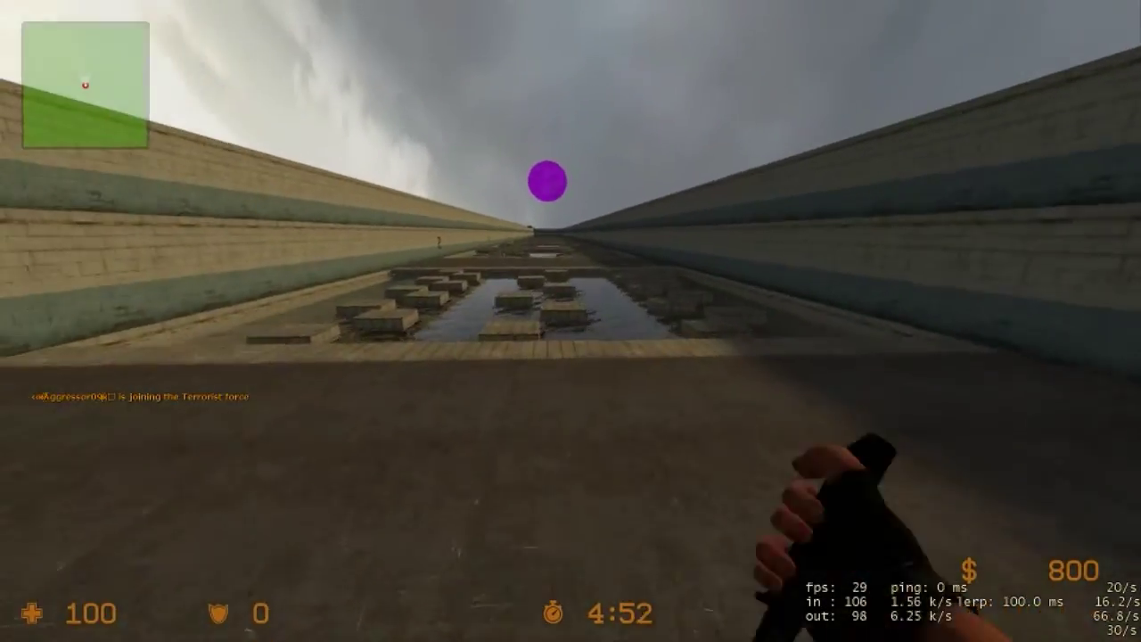
key("w")
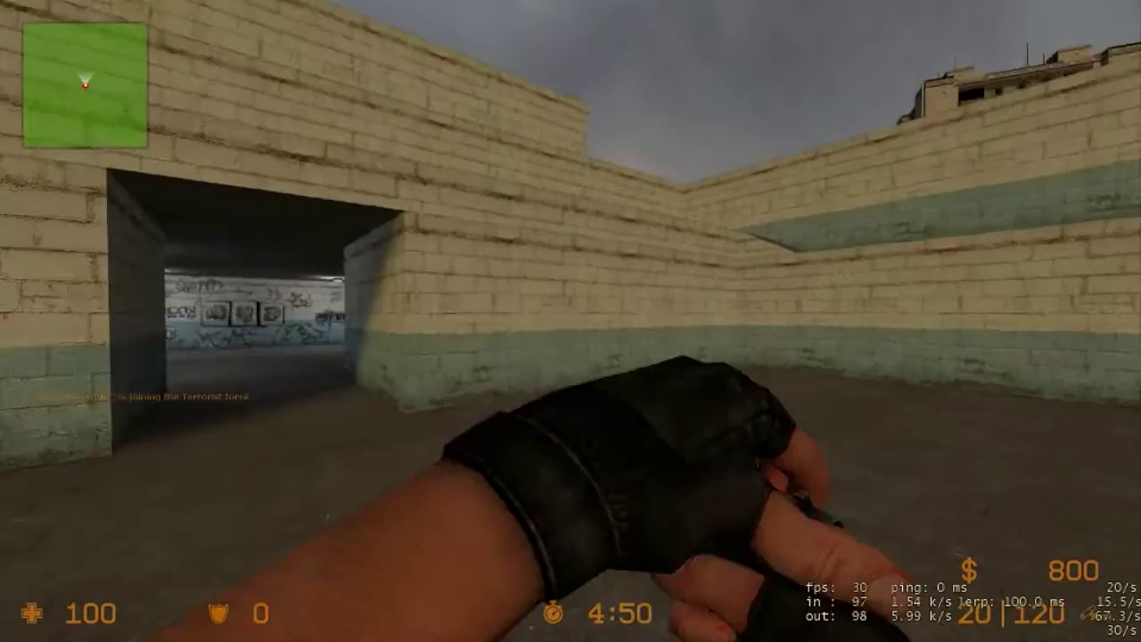
Spray the cat image onto the wall, step back, and fire the pistol at it.
key("2")
key("s")
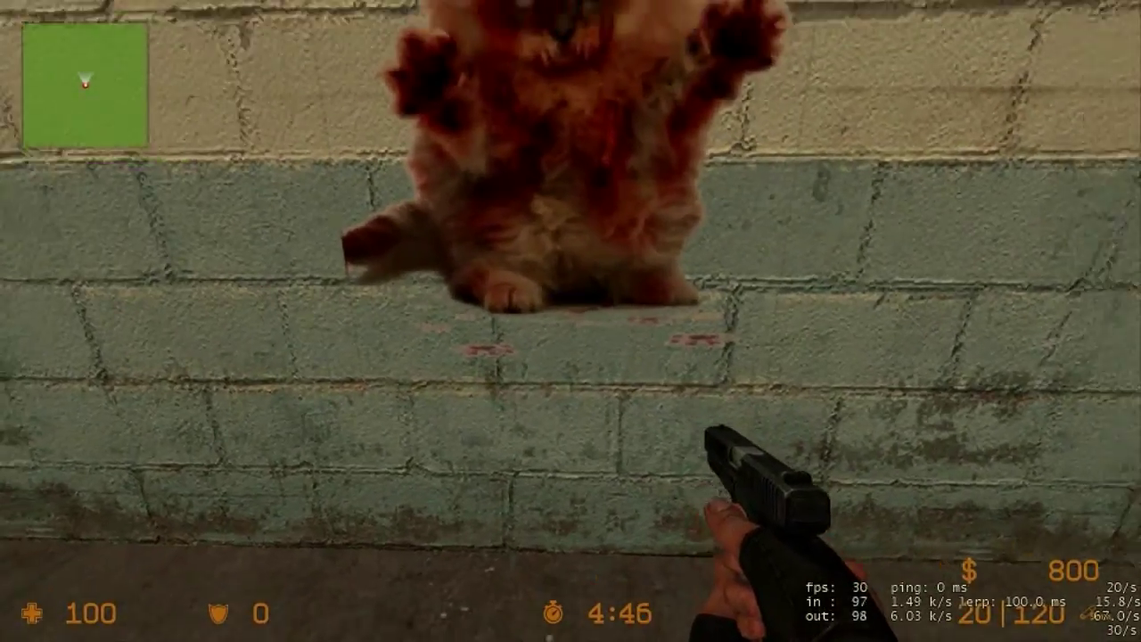
key("s")
left_click(570, 321)
left_click(570, 321)
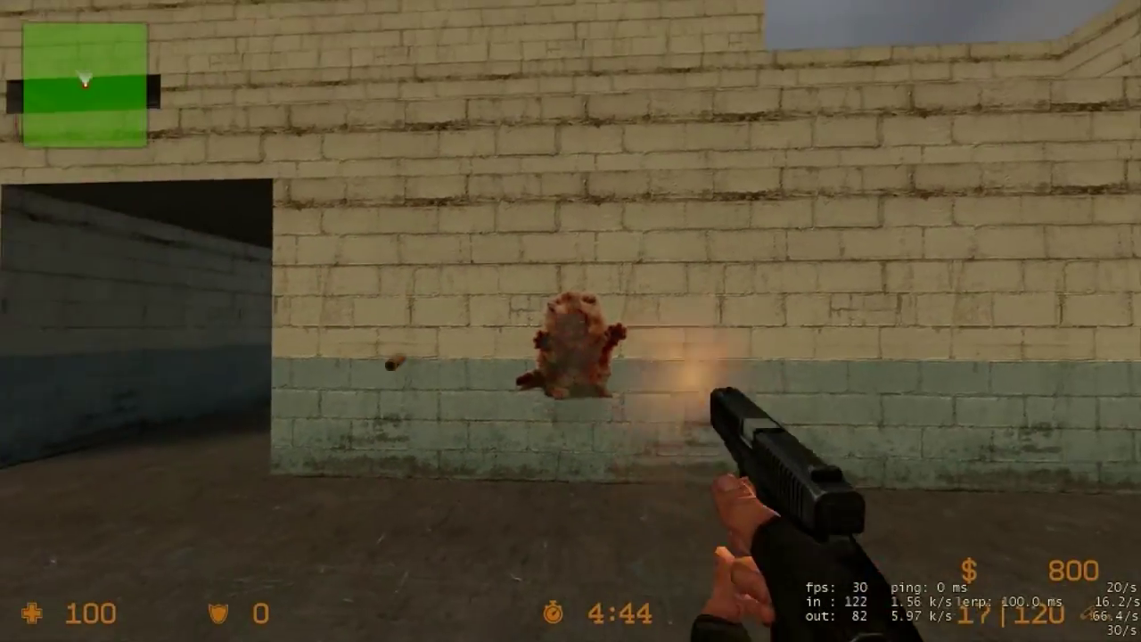
key("w")
key("r")
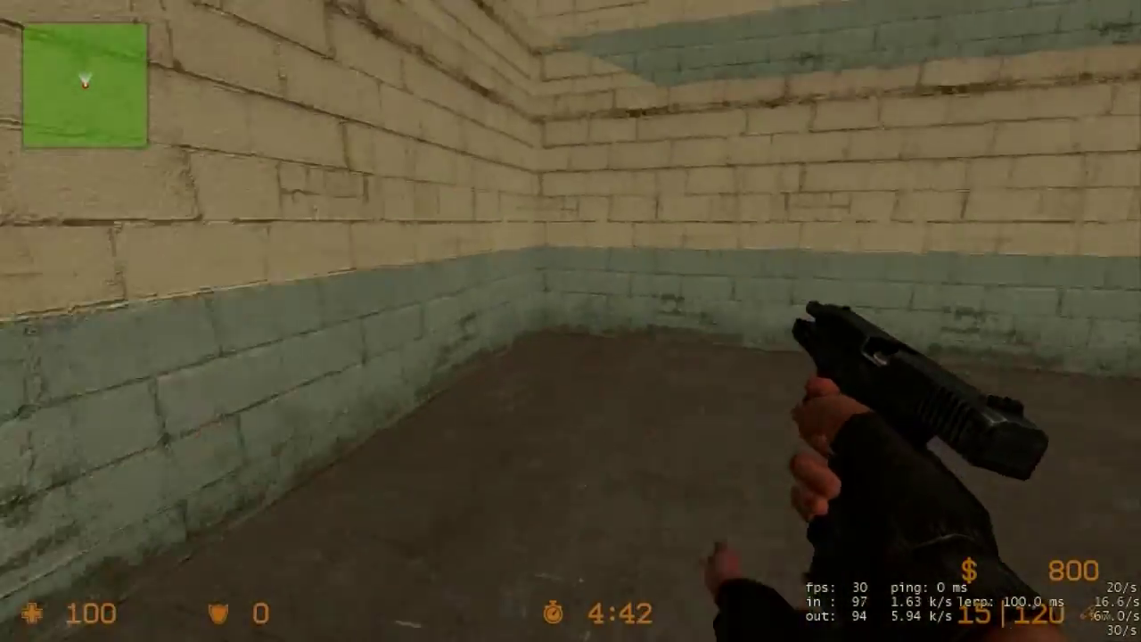
Walk out across the floating blocks into the water channel.
key("w")
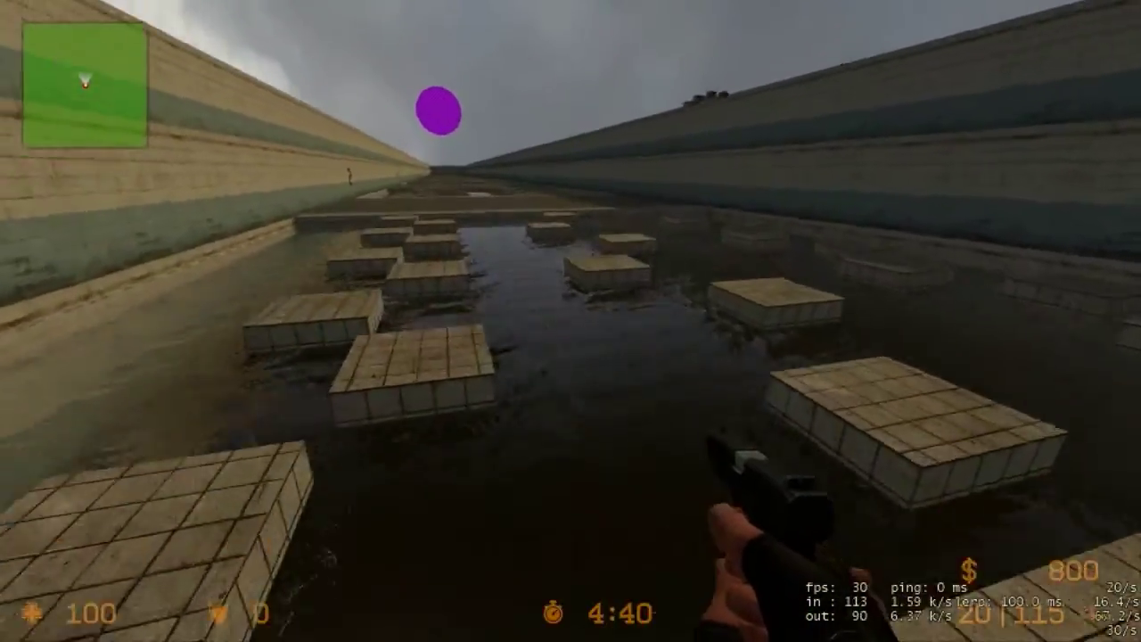
key("w")
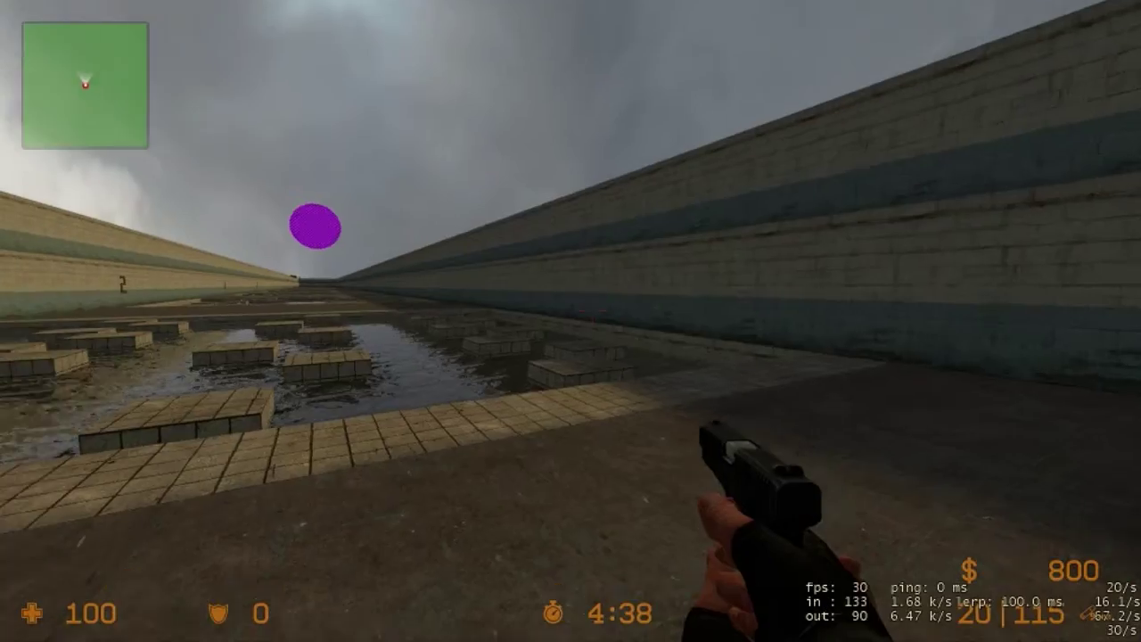
key("w")
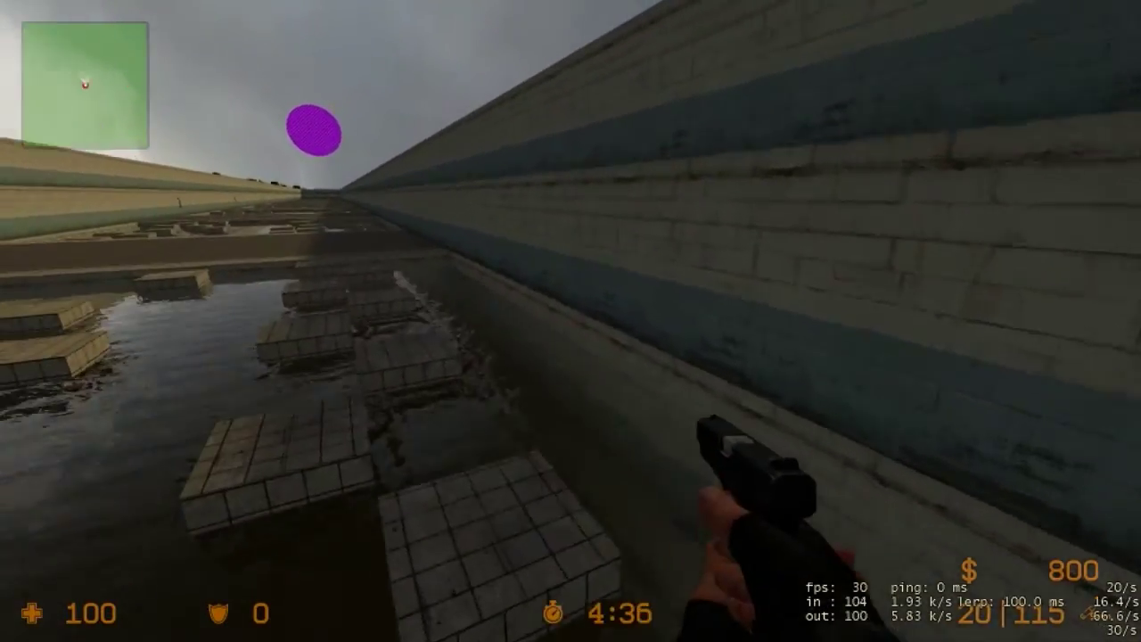
key("w")
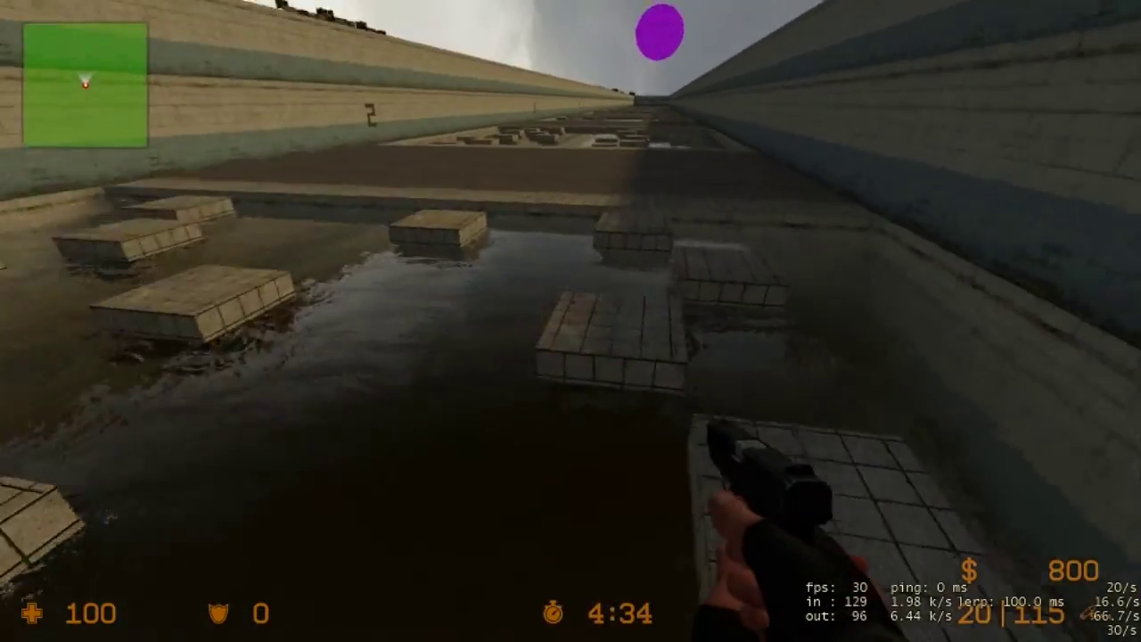